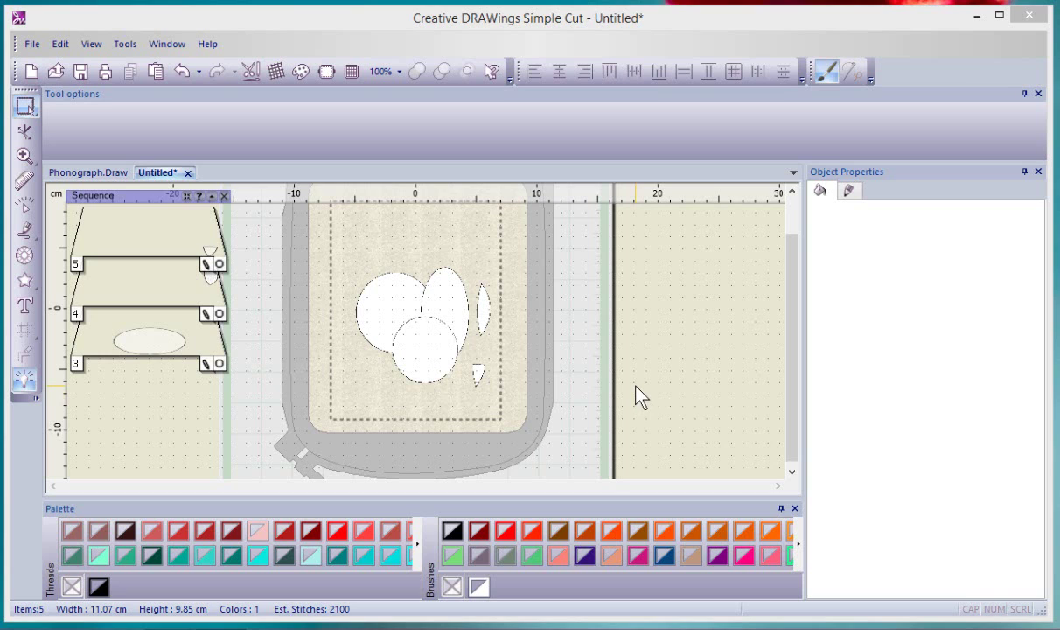
Step: Draw a five-ray star about 54 mm wide and 50 mm high to the right of the hoop
left_click(24, 280)
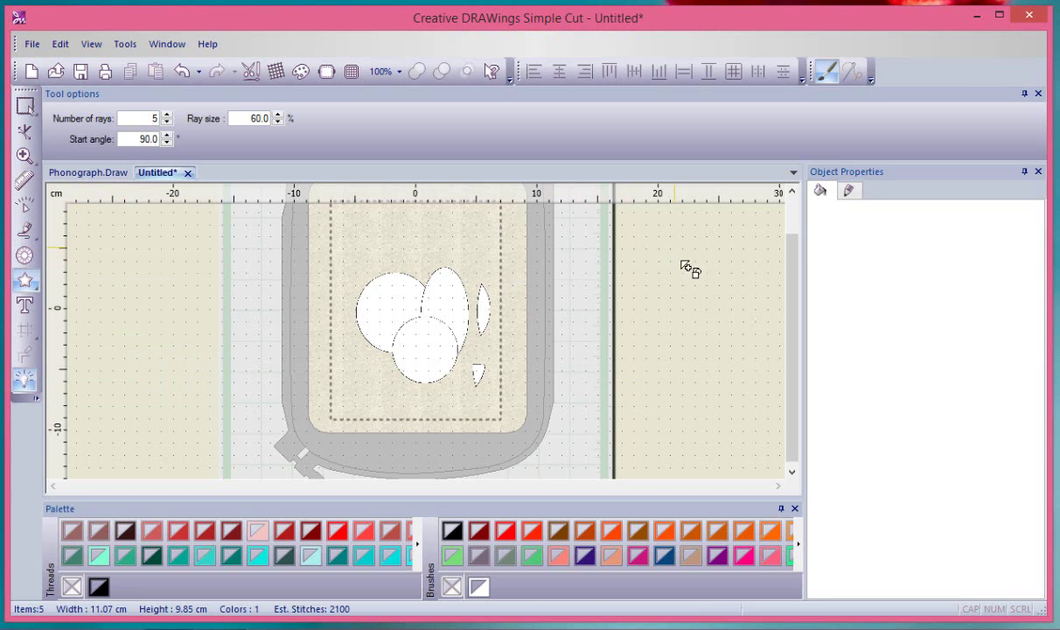
mouse_move(698, 278)
left_mouse_down()
mouse_move(748, 321)
mouse_move(744, 309)
left_mouse_up()
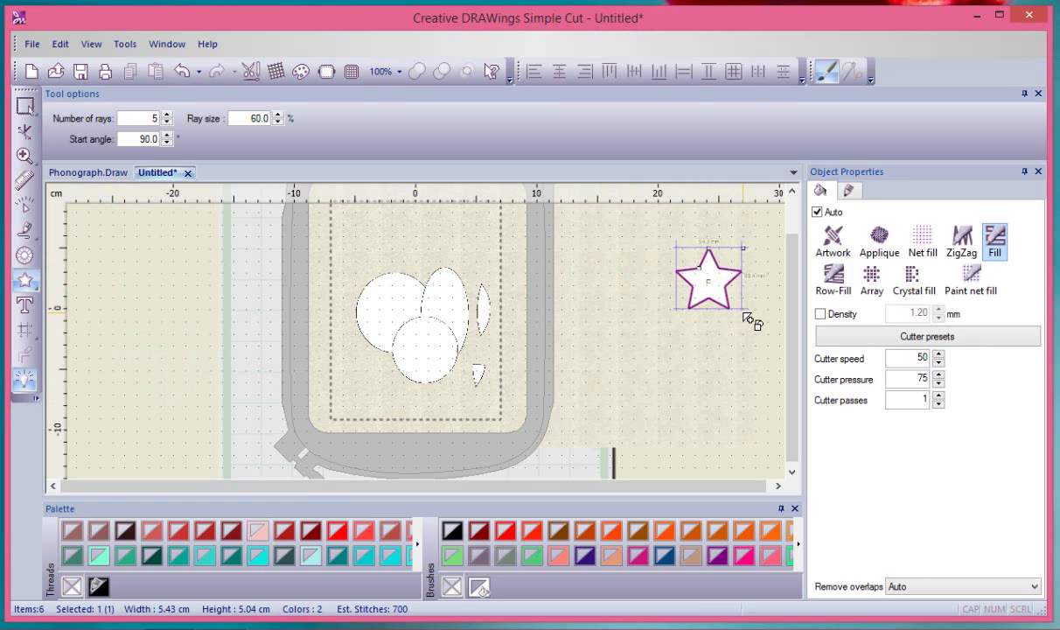
key("Escape")
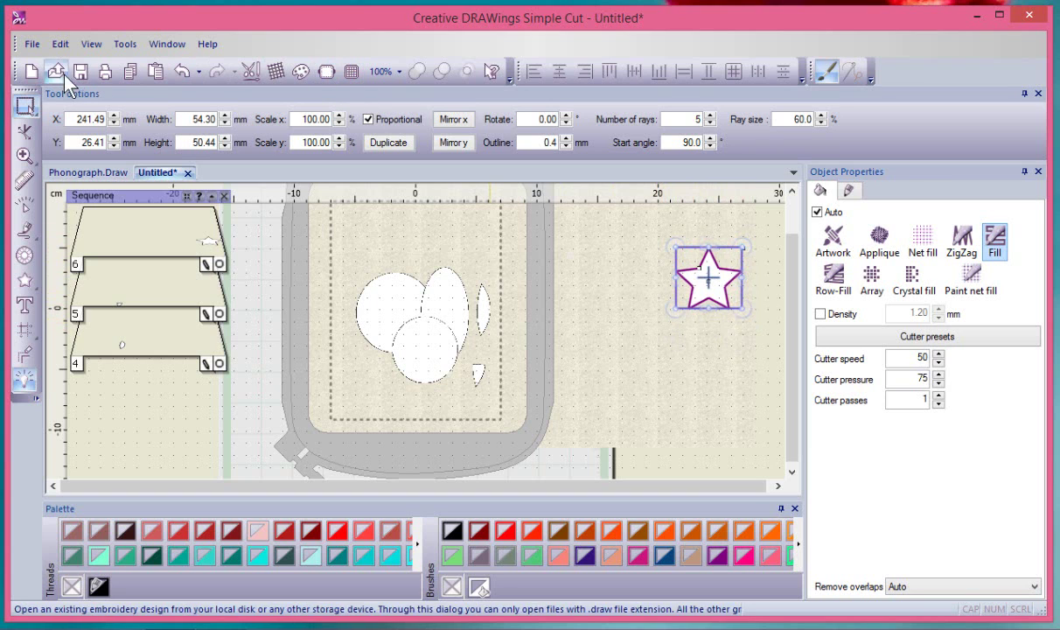
Step: Copy the star, paste it, and move the pasted star to about X 196 mm, Y -36 mm, below and left of the other
left_click(132, 77)
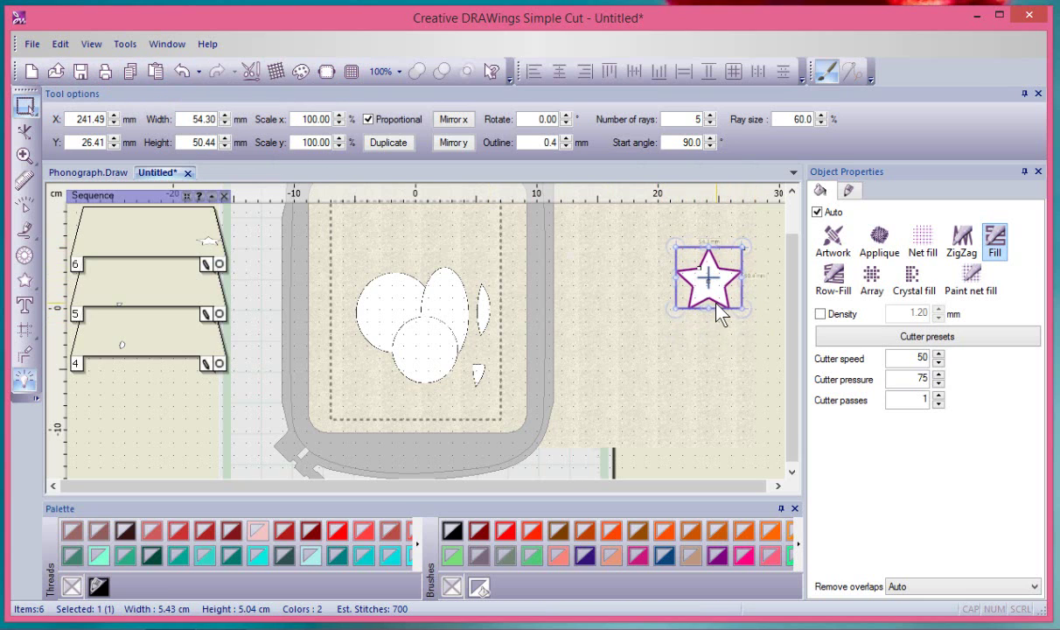
left_click(704, 348)
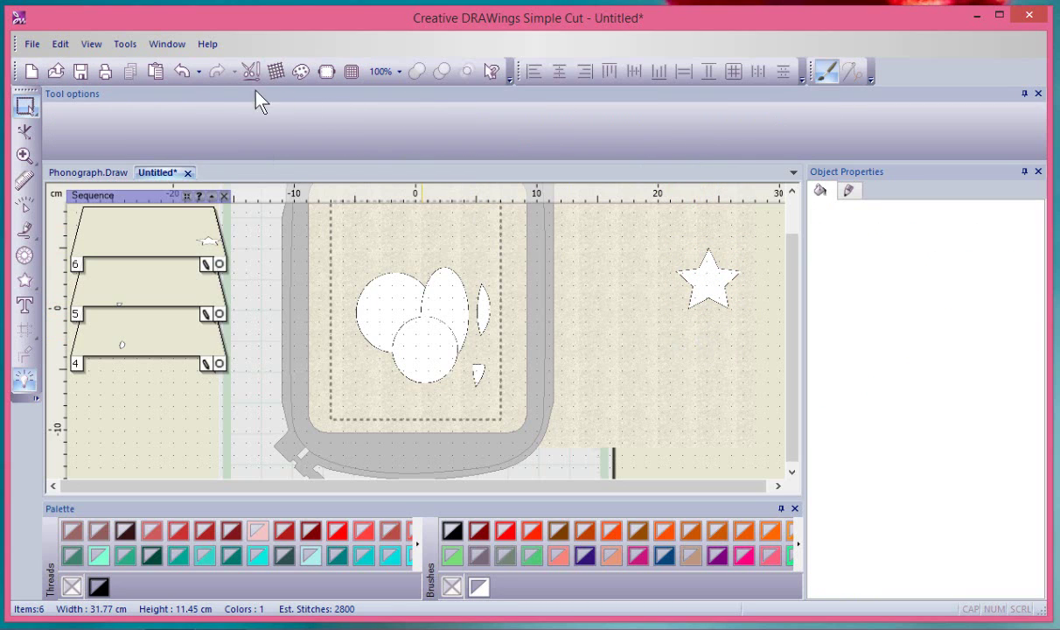
left_click(156, 71)
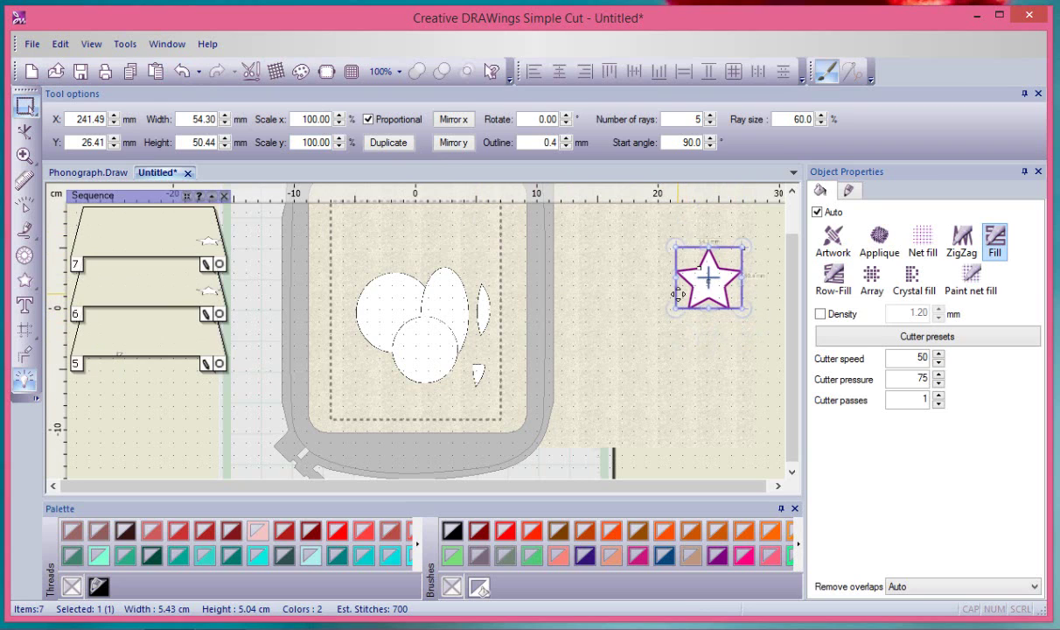
left_click_drag(678, 294, 622, 369)
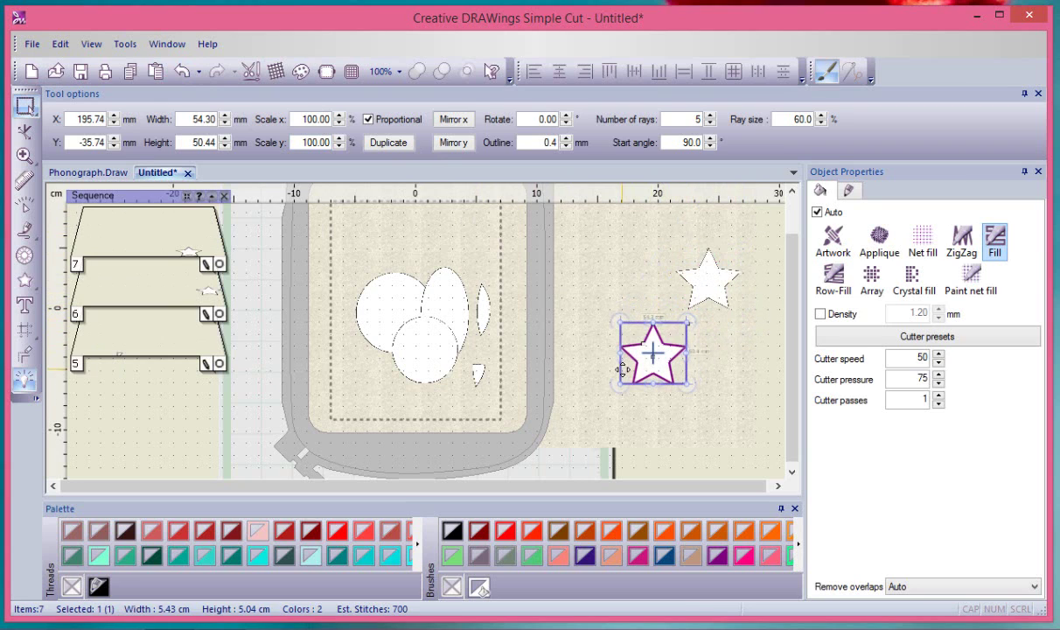
Step: Move the upper star left to about X 157 mm, Y 48 mm, near the hoop's right edge
left_click(738, 287)
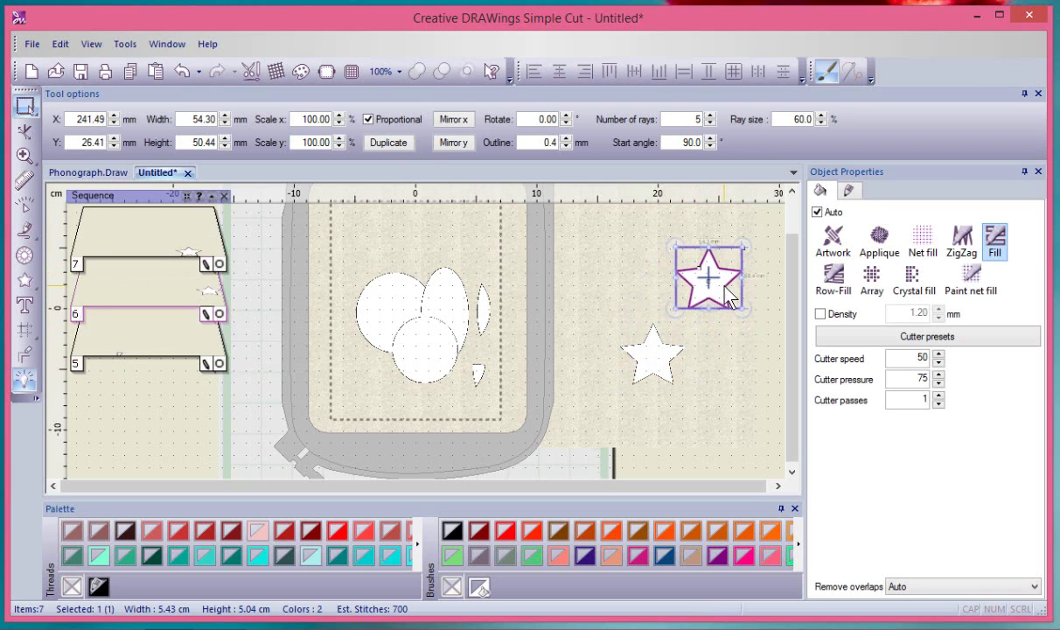
left_click_drag(742, 289, 640, 263)
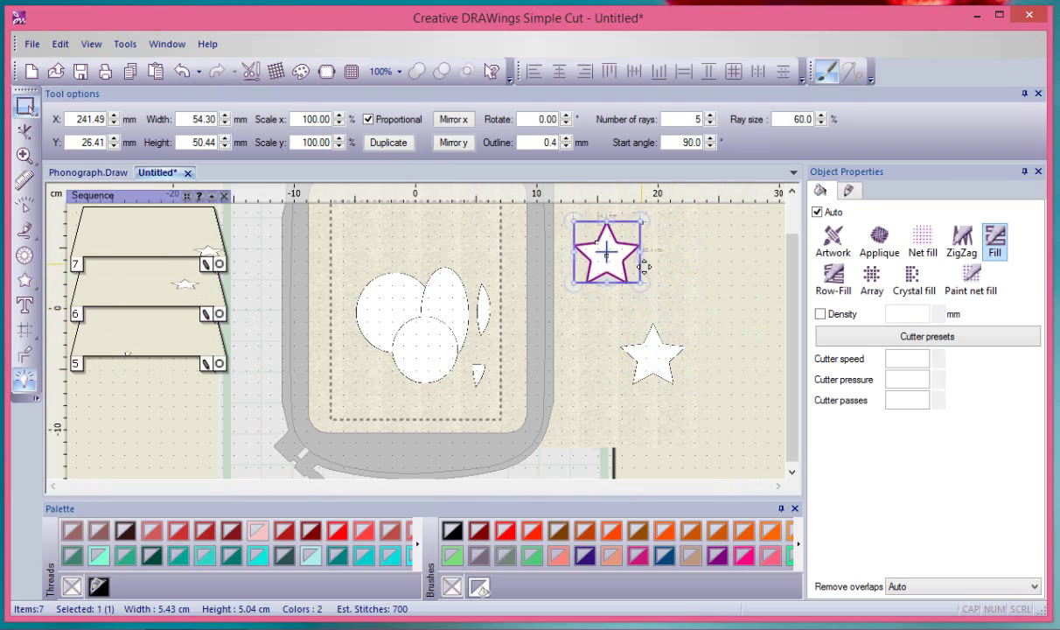
left_click(672, 287)
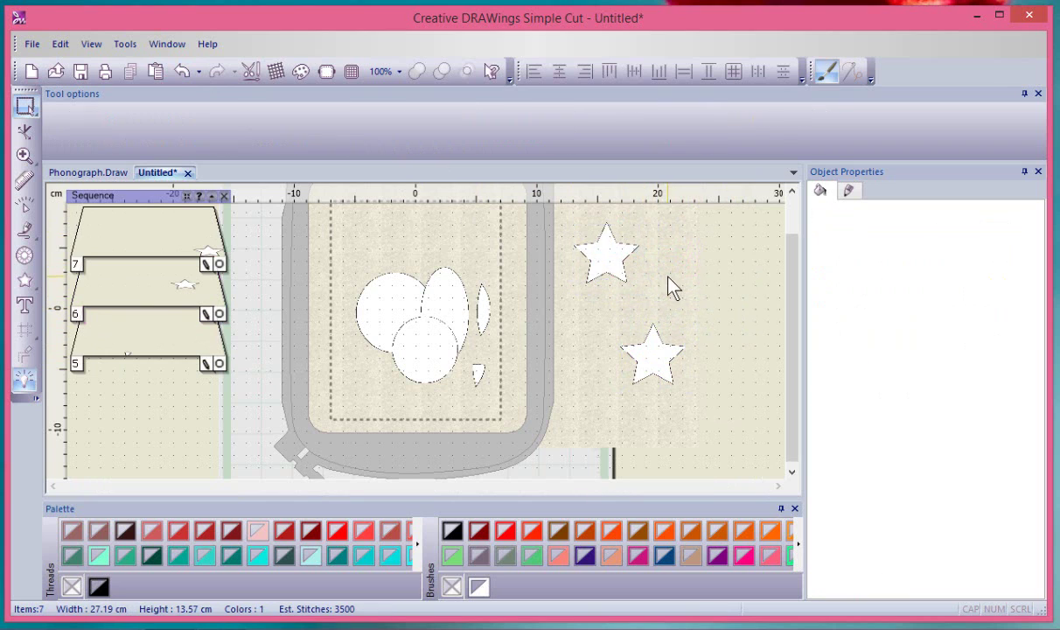
Step: Paste two more copies of the star, moving the second to about X 245 mm, Y -82 mm, below the other stars
left_click(155, 72)
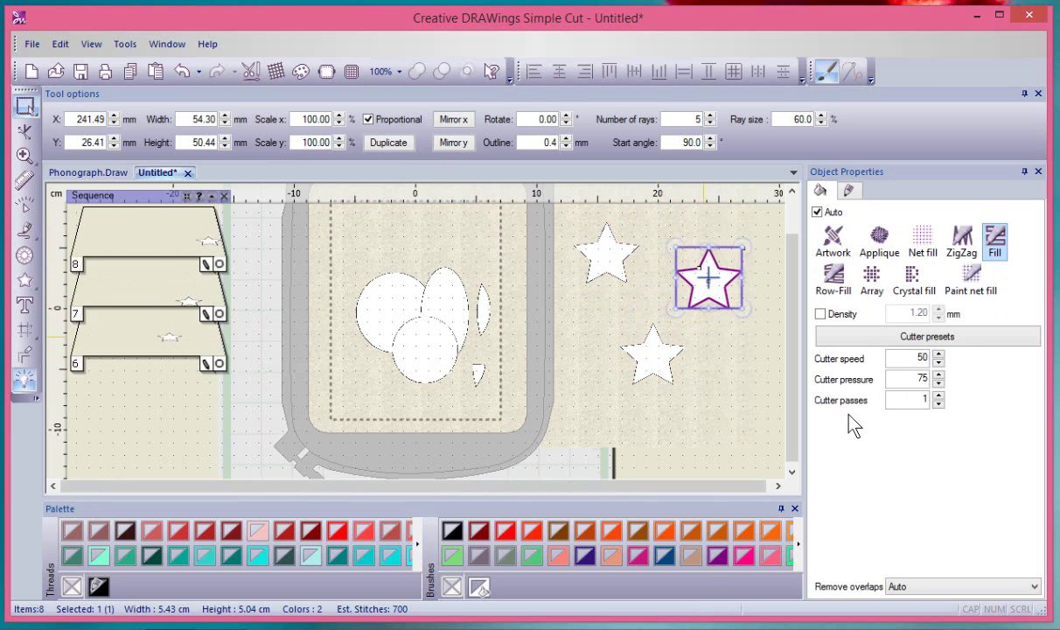
left_click(155, 72)
left_click_drag(727, 311, 730, 438)
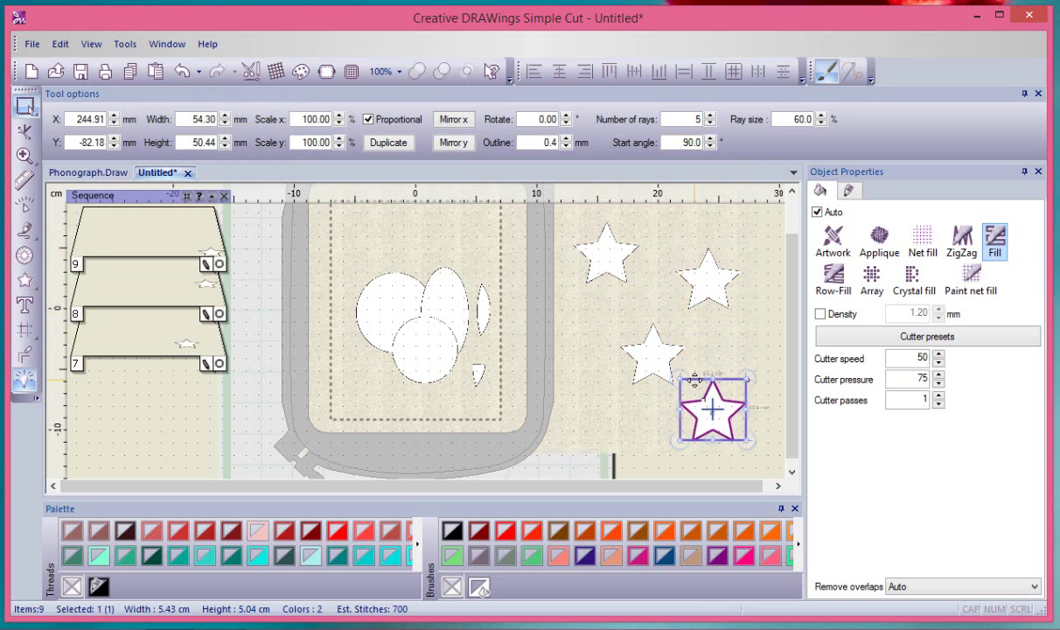
left_click(778, 486)
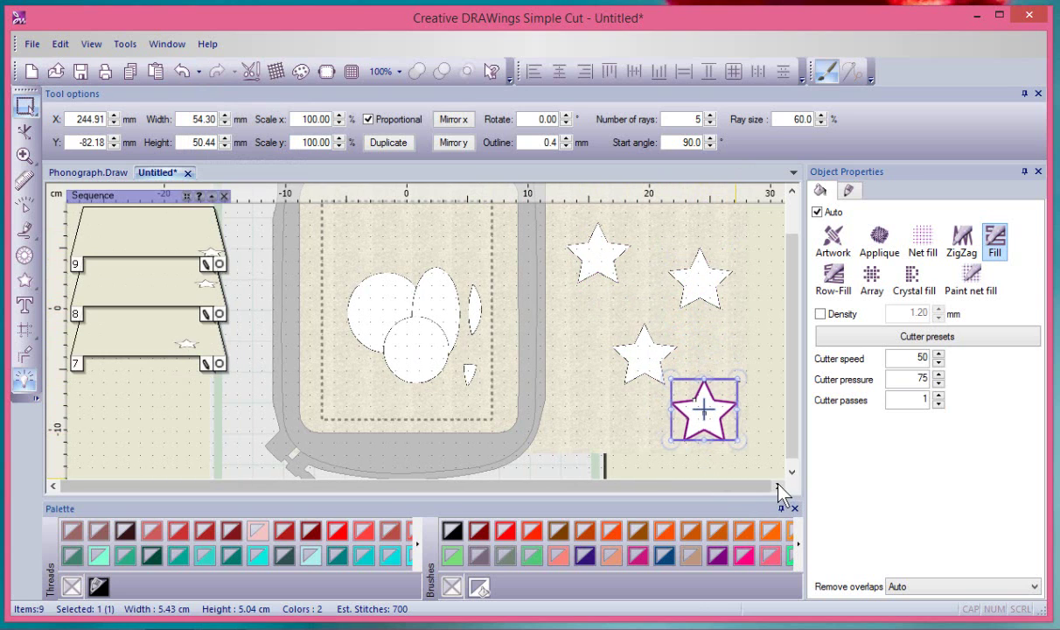
Step: Duplicate the star nearest the hoop's upper right and move the duplicate directly below it, to about X 156 mm, Y -2 mm
left_click(593, 256)
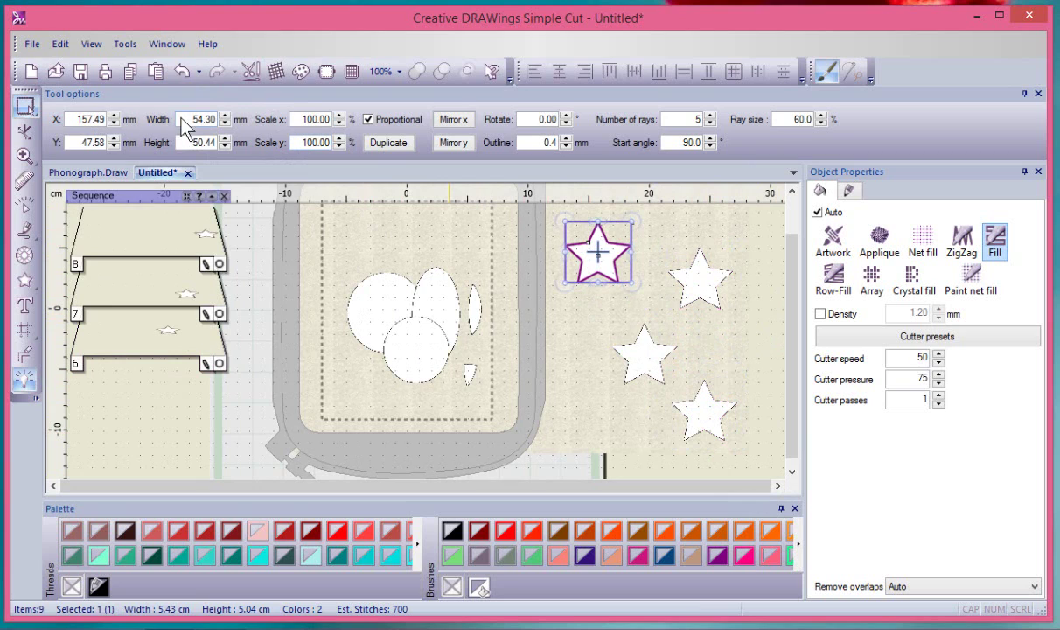
left_click(393, 153)
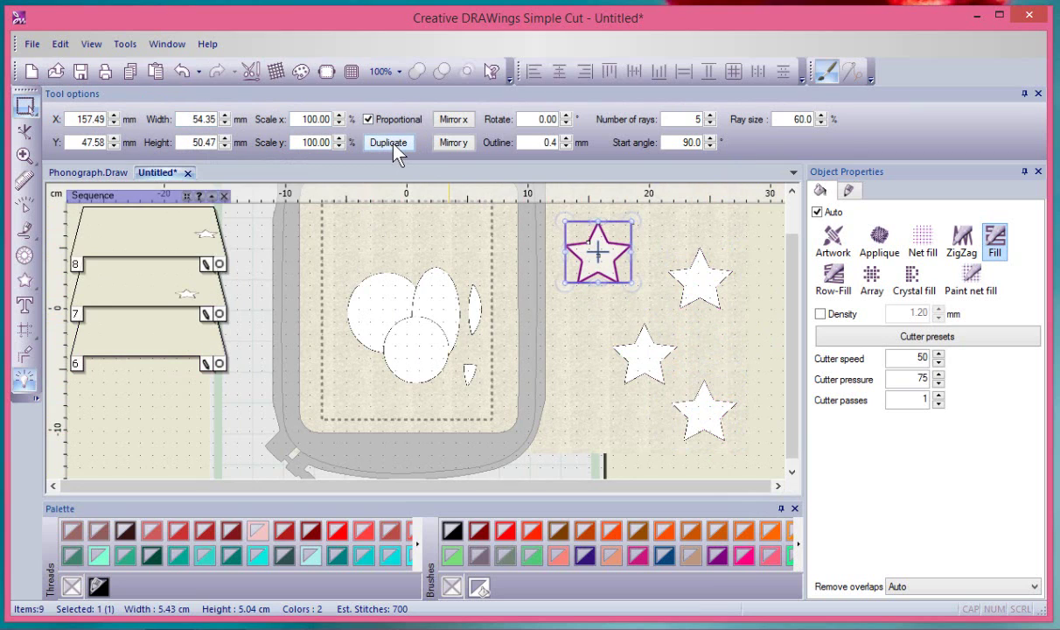
left_click(604, 237)
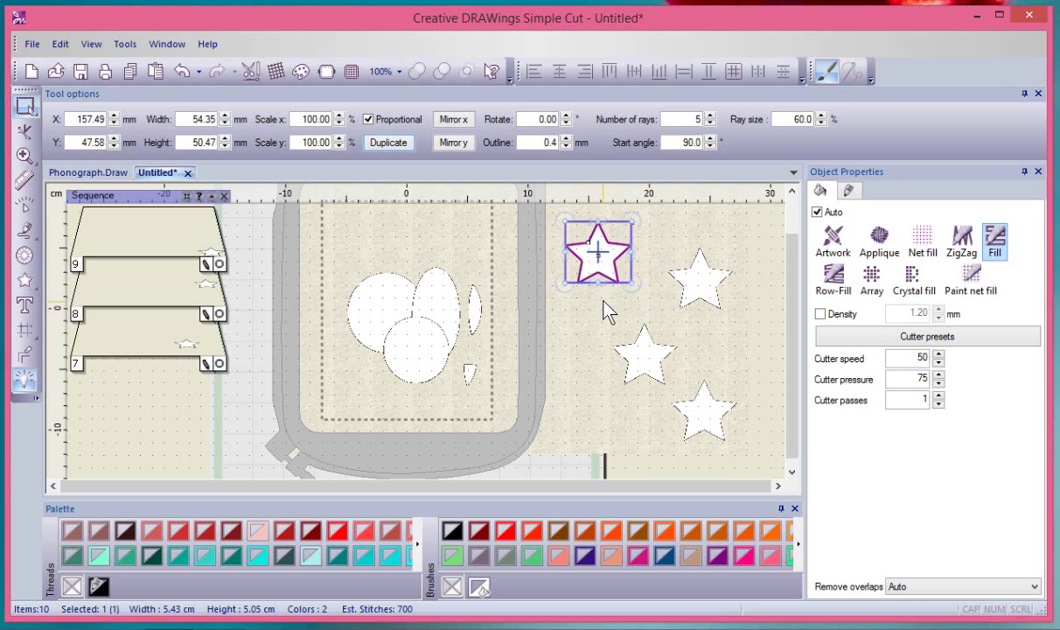
left_click_drag(632, 277, 627, 328)
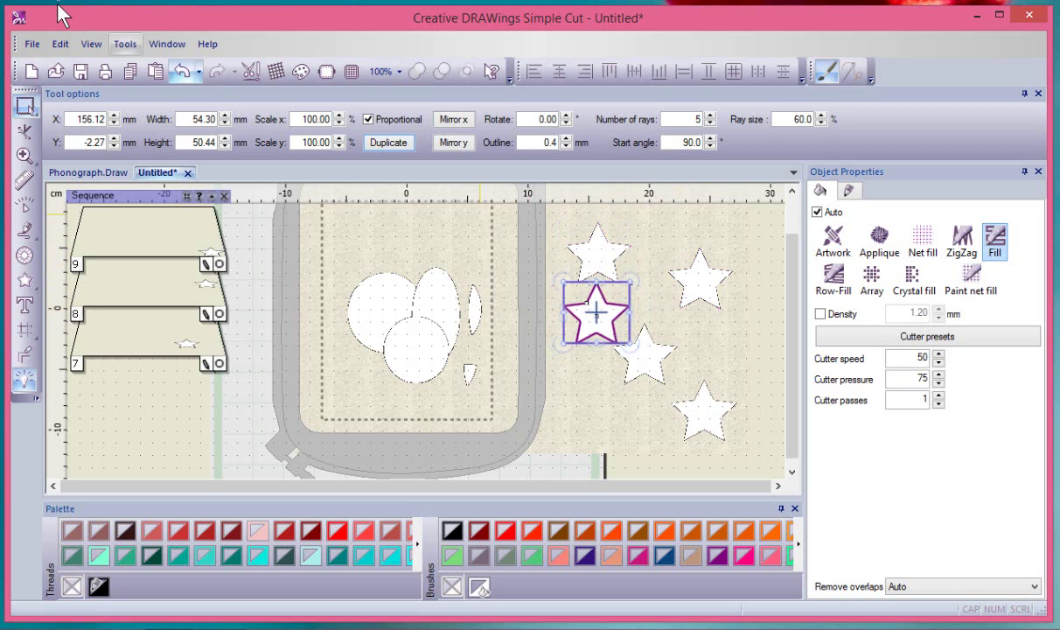
left_click(59, 44)
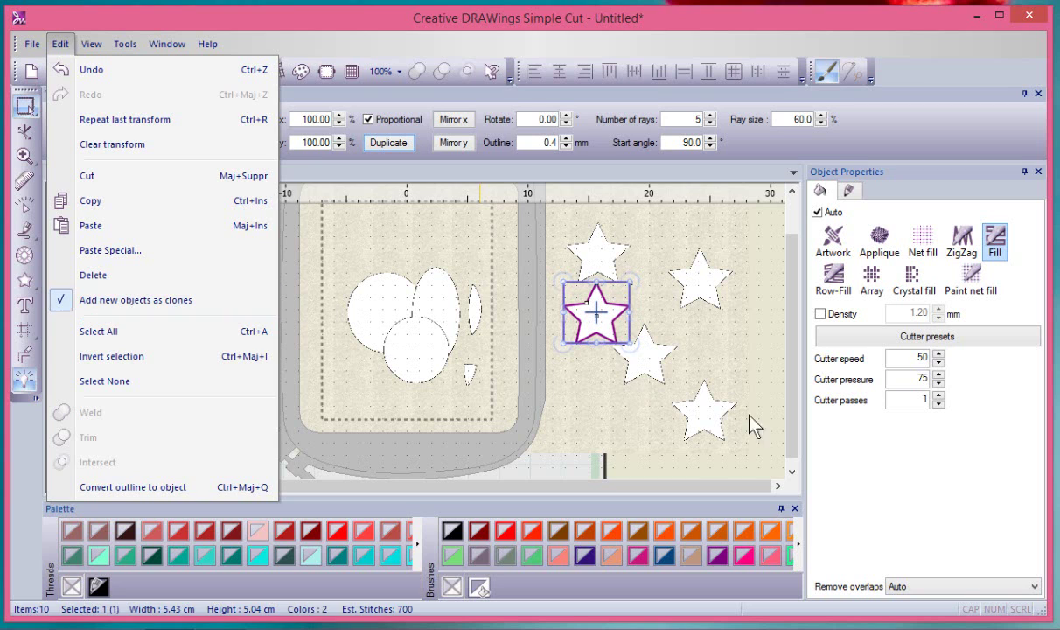
left_click(599, 409)
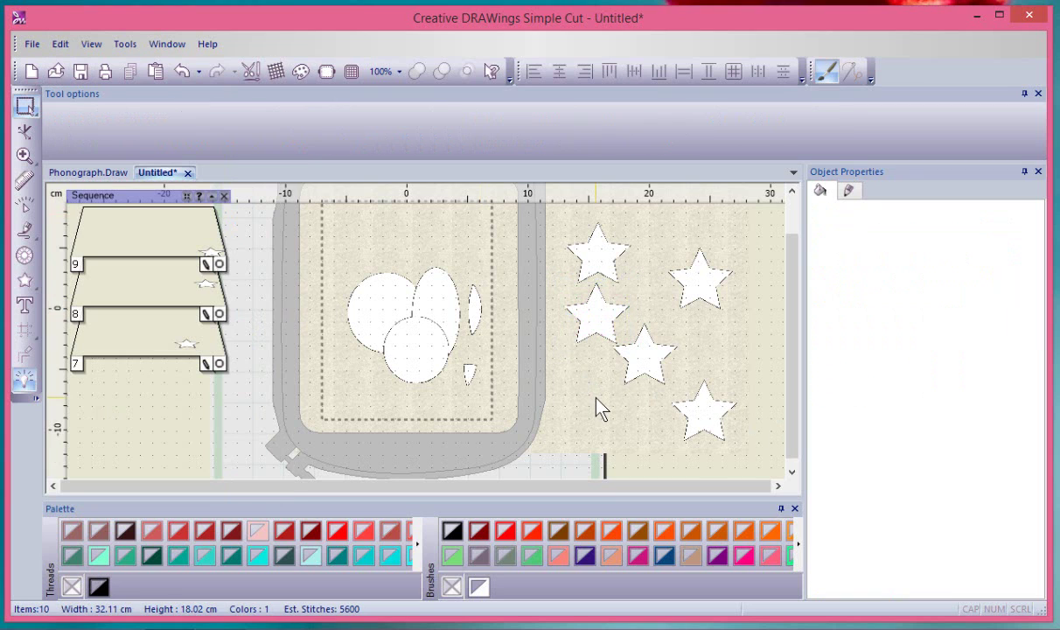
Step: Reshape the upper star beside the hoop by pulling its inner node inward to a ray size of about 32%
left_click(618, 256)
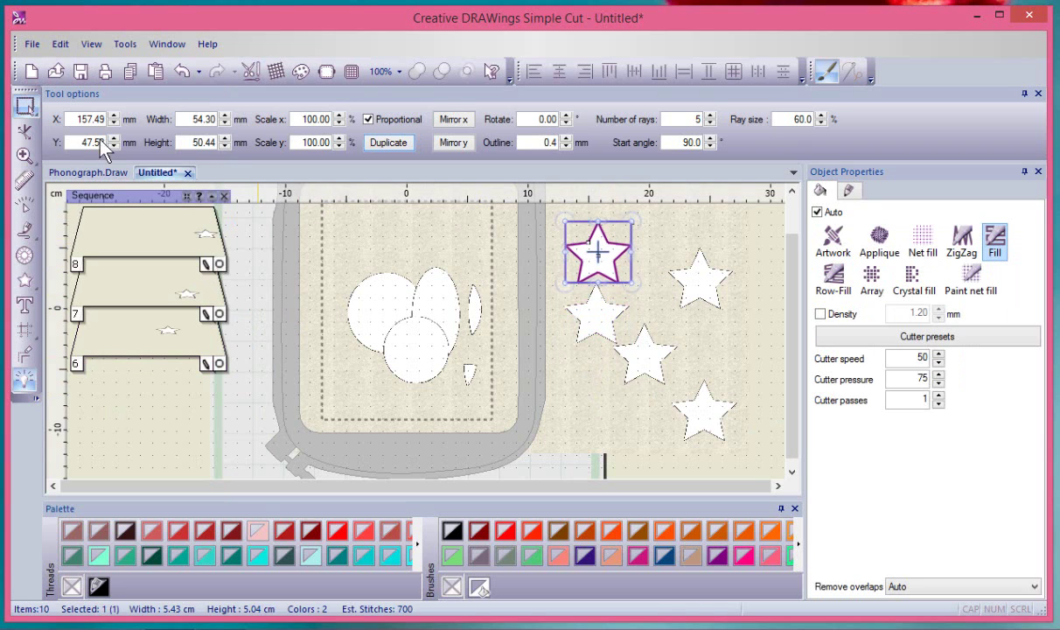
left_click(24, 133)
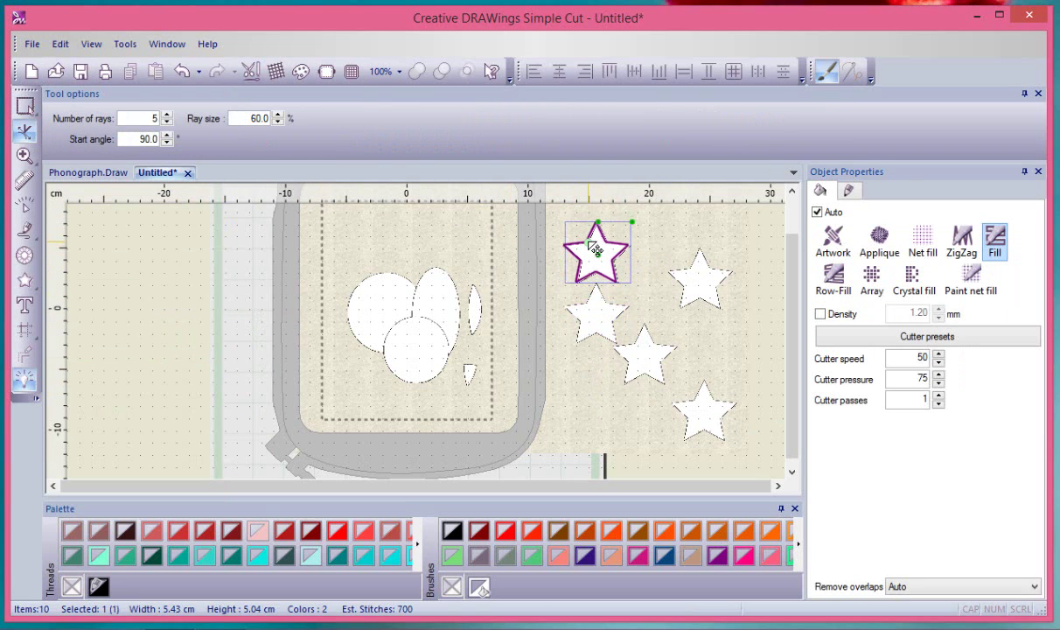
left_click_drag(591, 245, 598, 252)
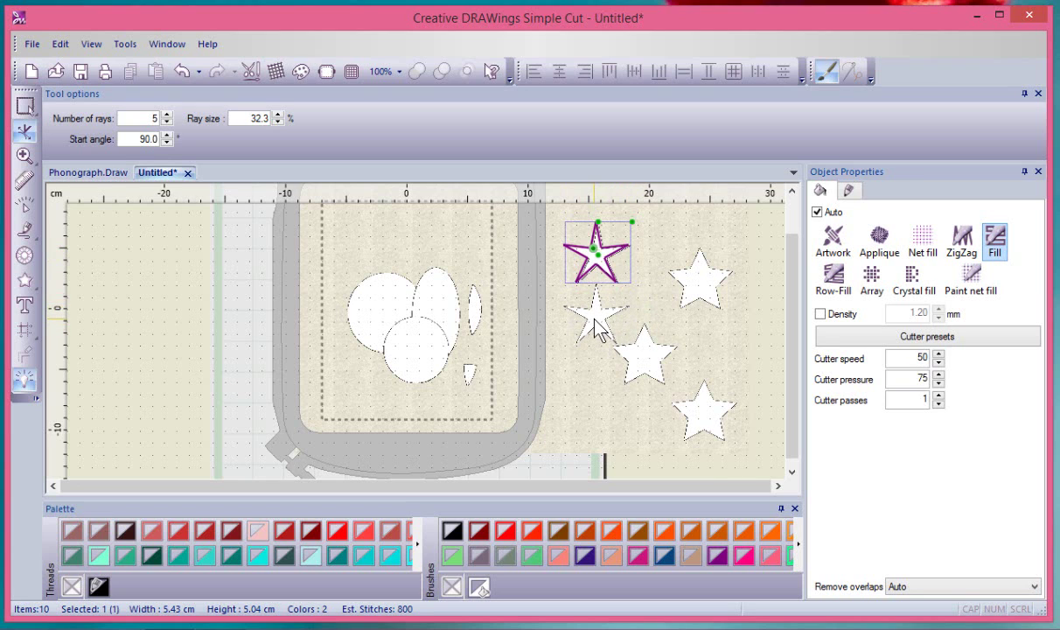
left_click(24, 107)
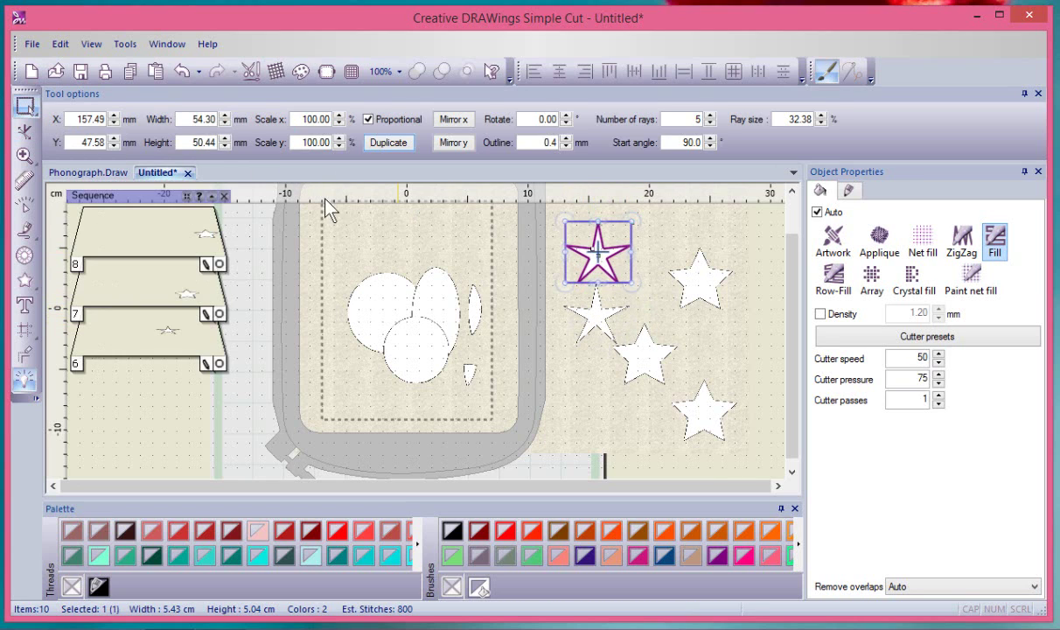
left_click(689, 321)
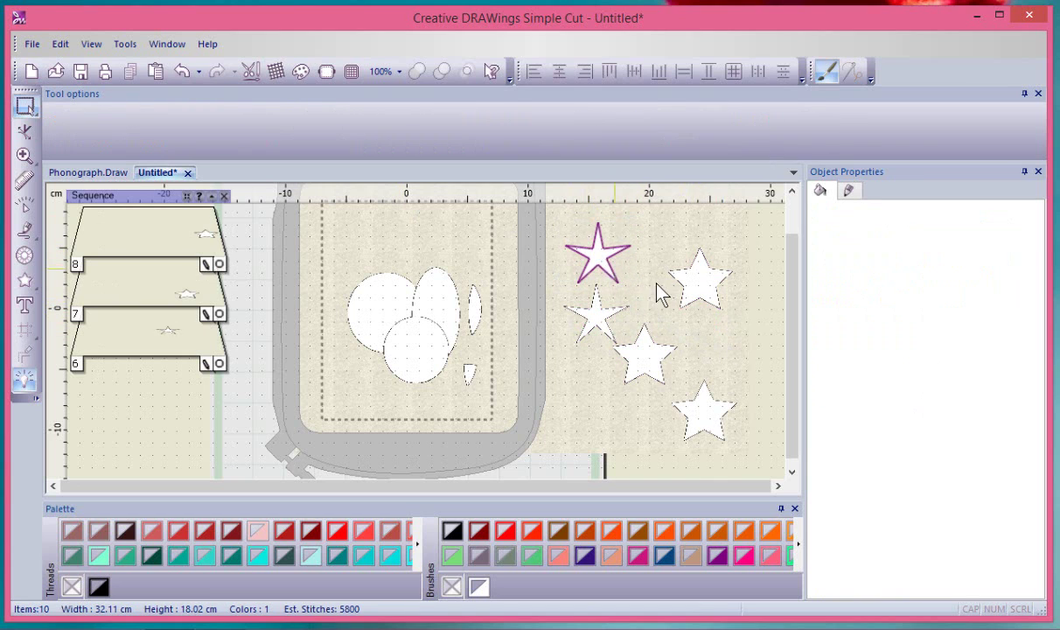
Step: Fill the upper-right white star with the Red brush, and place a pasted copy at about X 250 mm, Y -39 mm
left_click(717, 279)
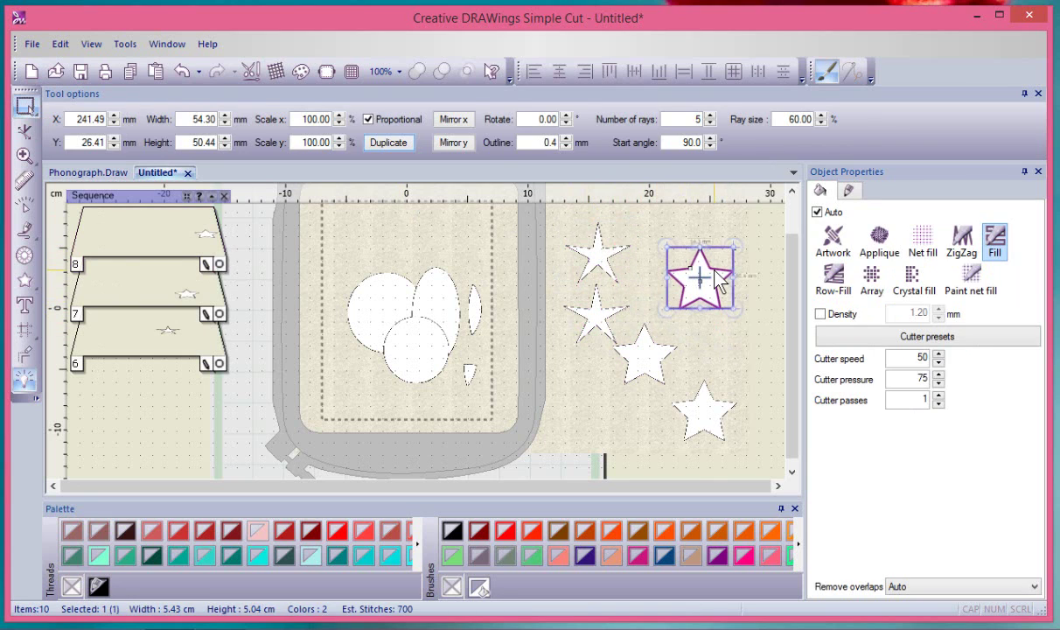
left_click(514, 537)
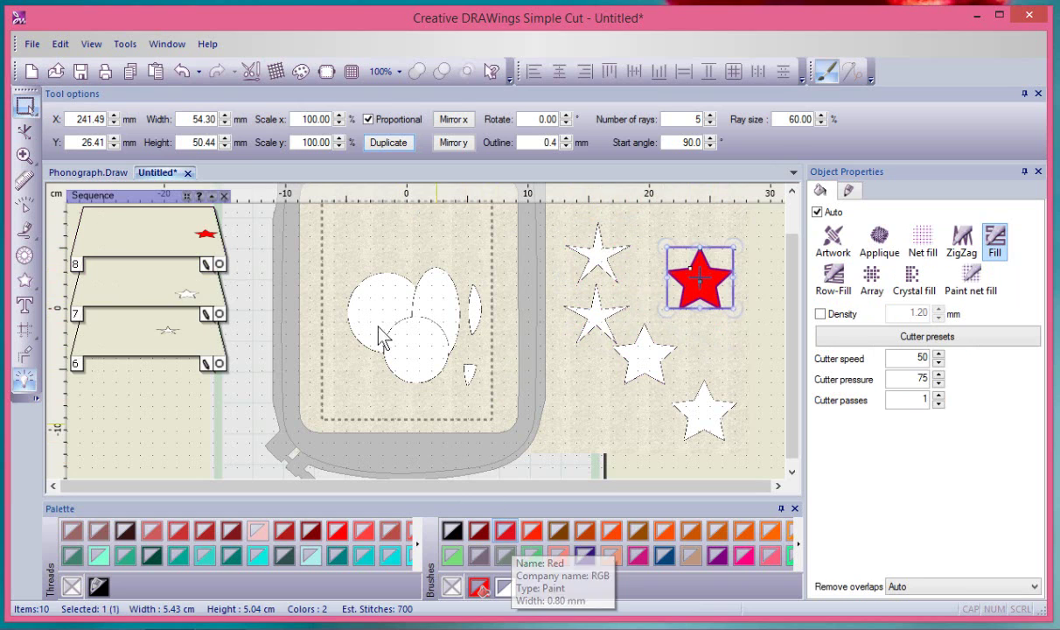
left_click(130, 72)
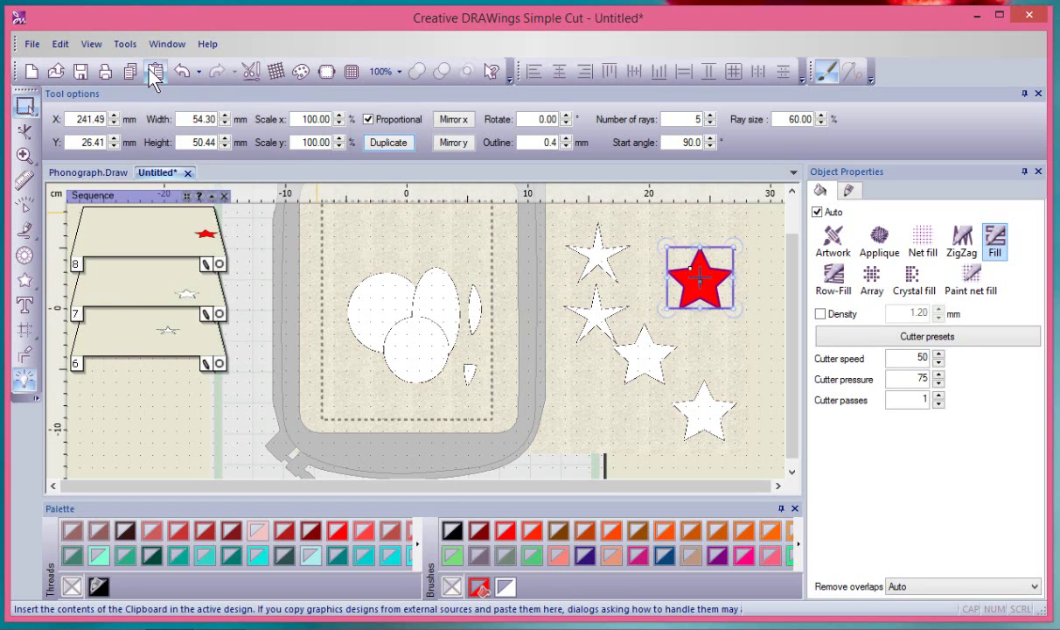
left_click(156, 72)
left_click_drag(713, 313, 725, 387)
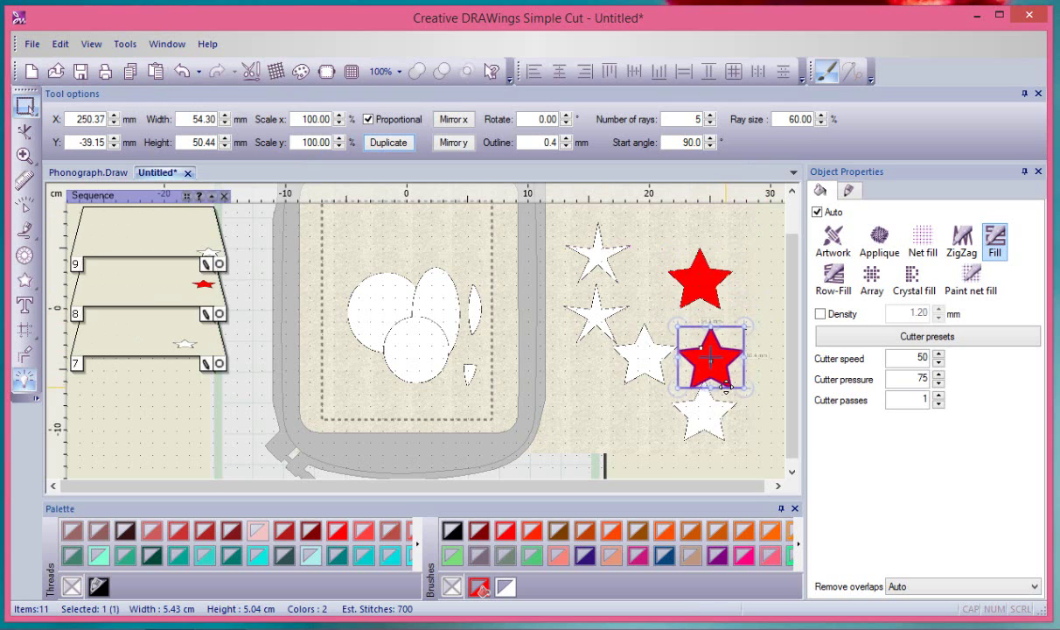
Step: Duplicate the upper red star and move the duplicate up and to the right of it
left_click(705, 275)
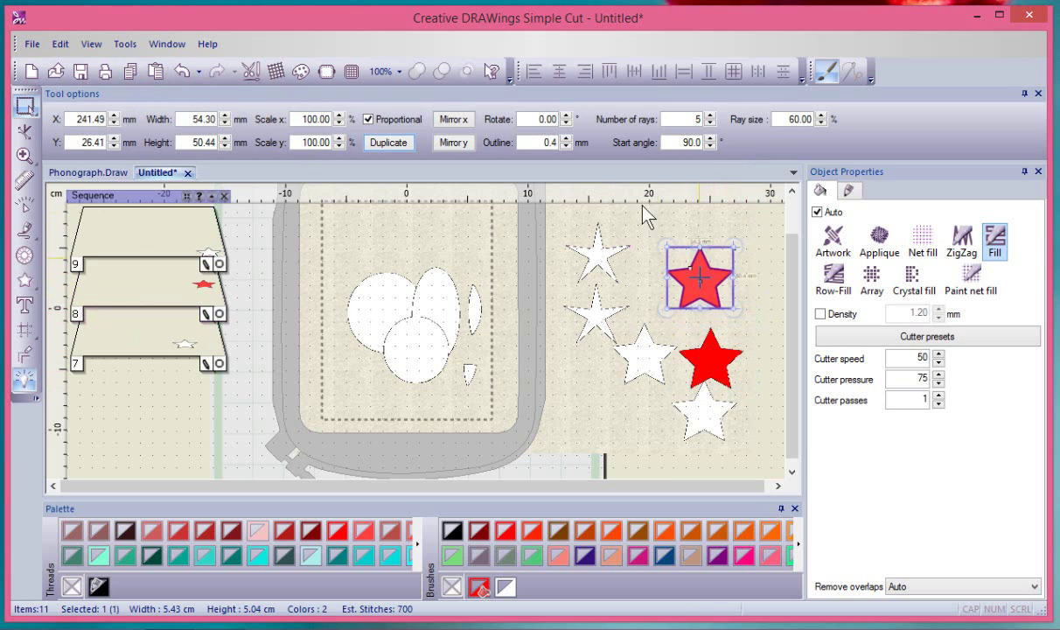
left_click(387, 142)
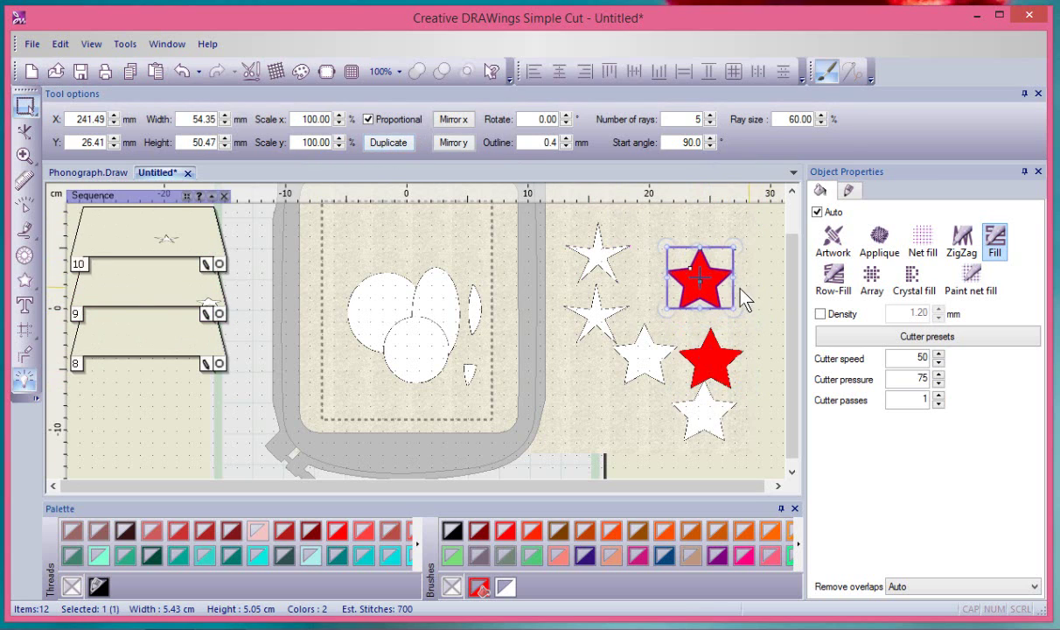
left_click_drag(735, 290, 678, 263)
Step: Reshape the red star that was duplicated by pulling its inner node inward to a ray size of about 28%
left_click(567, 278)
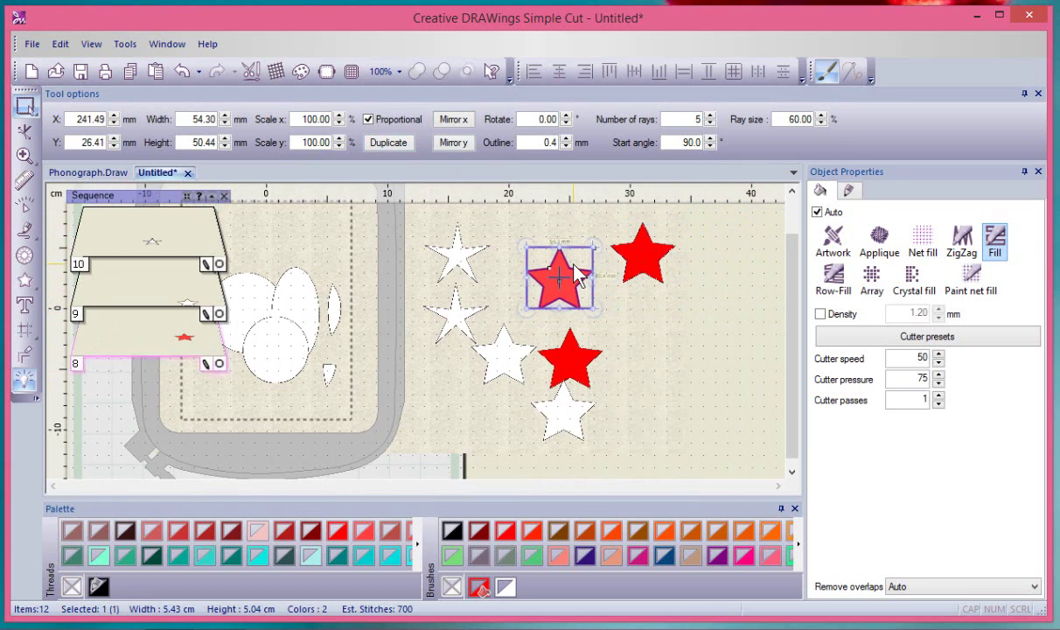
left_click(24, 130)
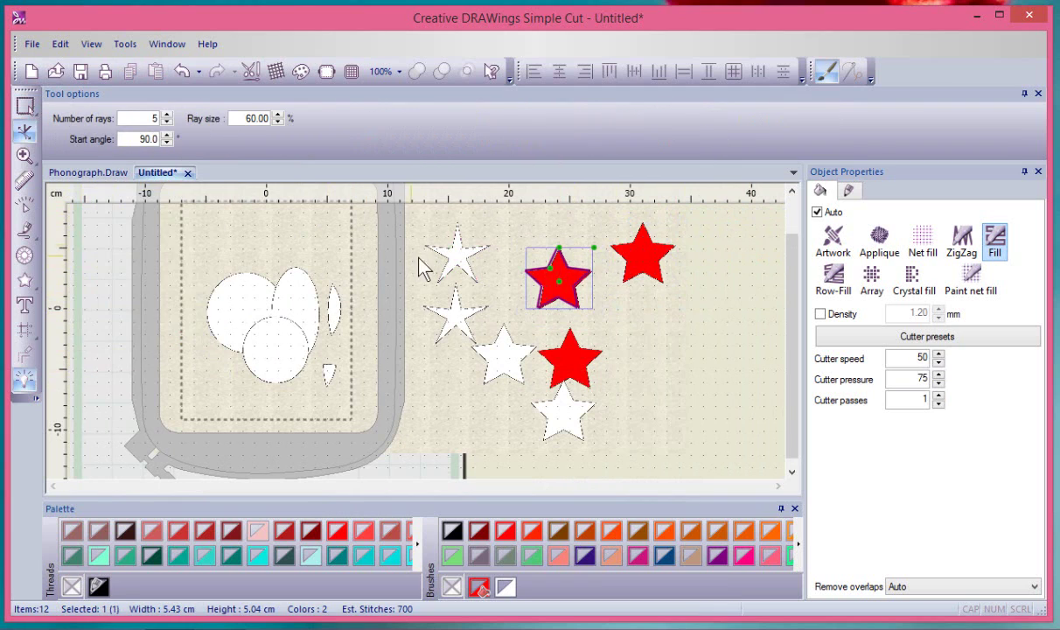
left_click_drag(554, 275, 561, 281)
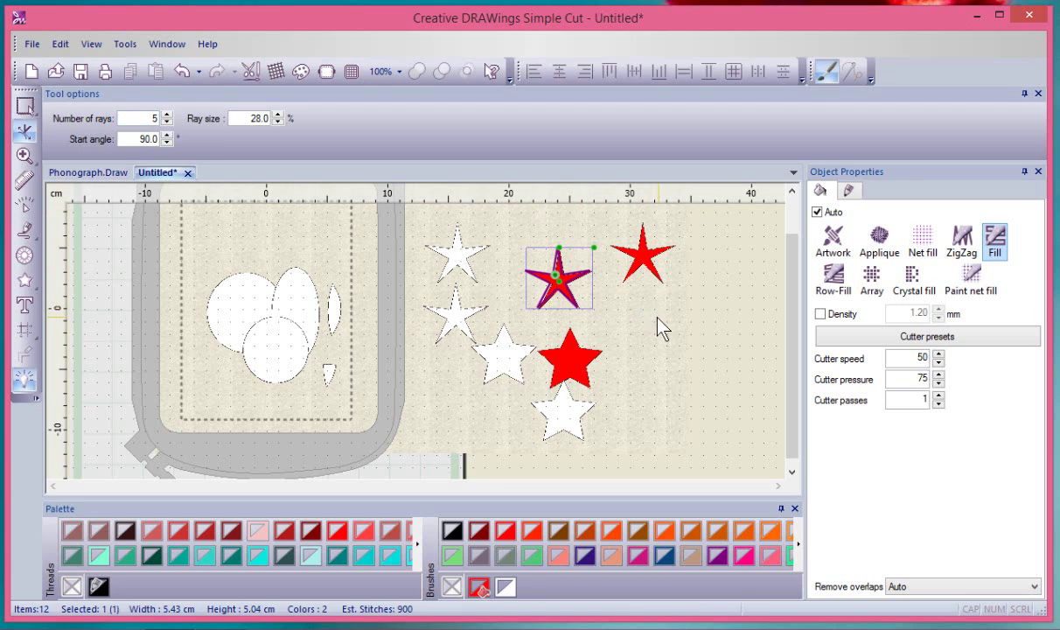
left_click(16, 102)
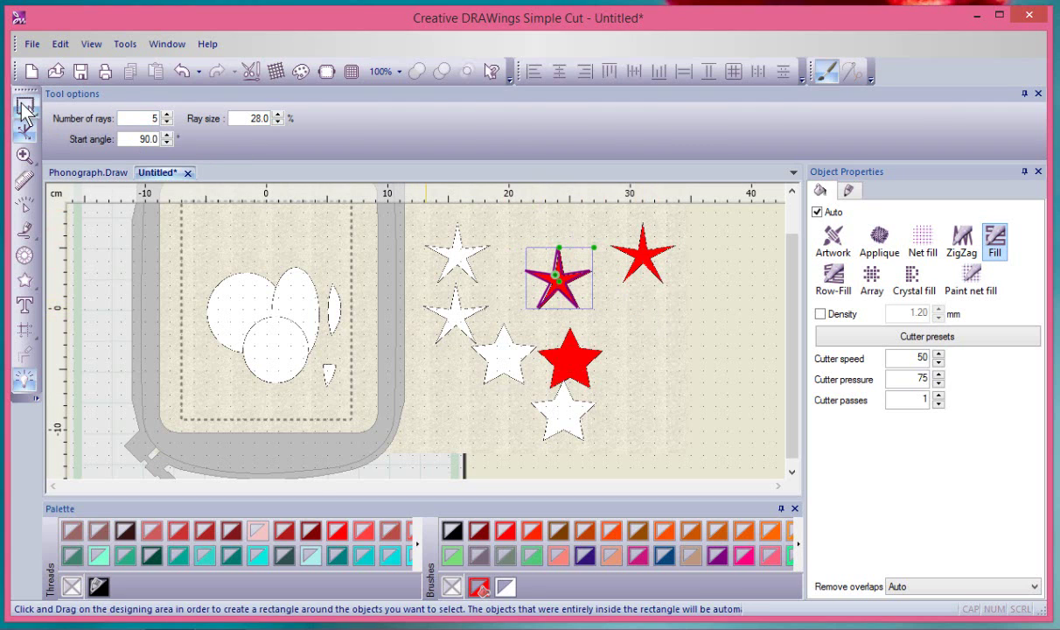
left_click(618, 284)
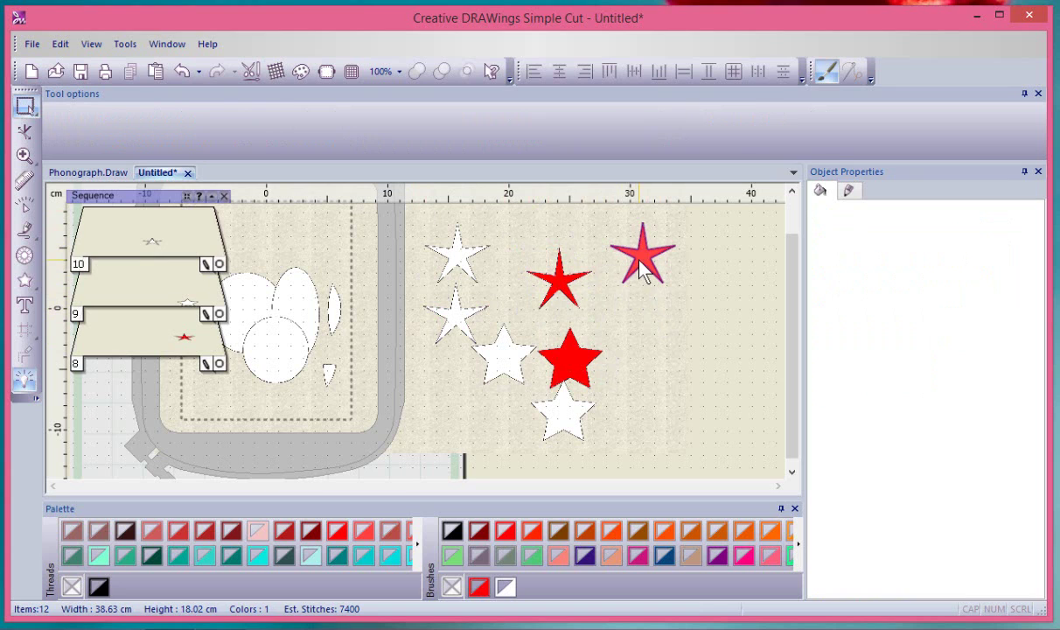
Step: Turn off adding new objects as clones, and place a duplicate of the lower red star to the right of the original
left_click(60, 44)
left_click(102, 298)
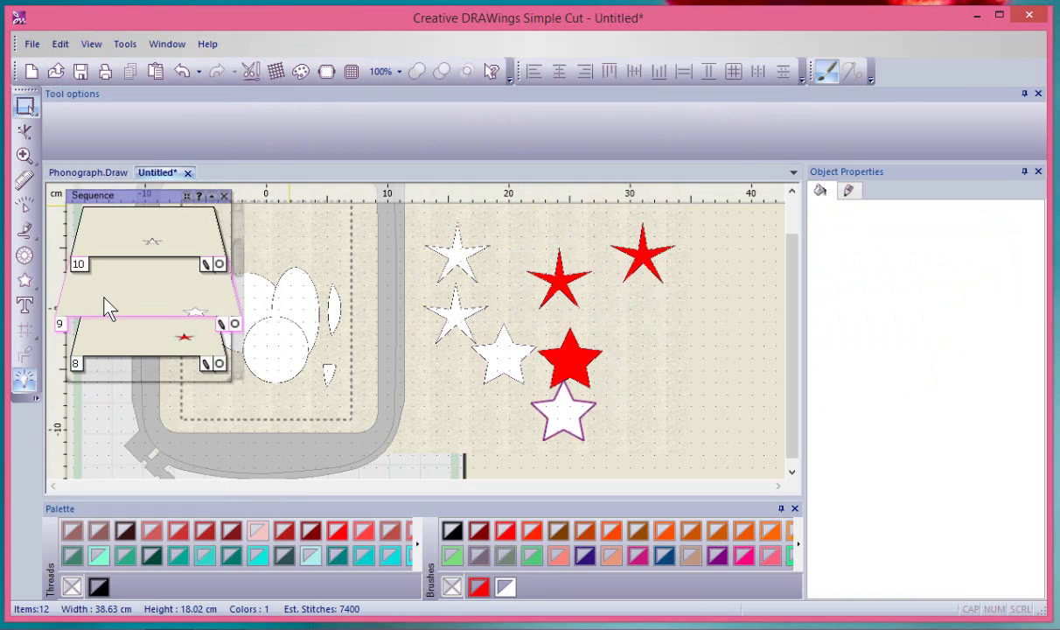
left_click(563, 368)
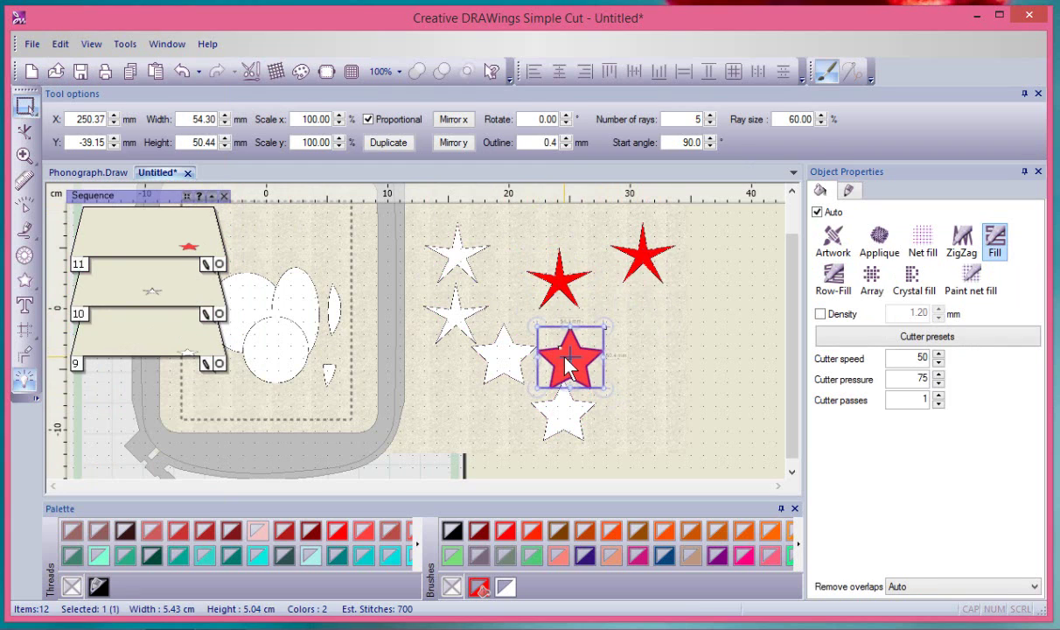
left_click(391, 142)
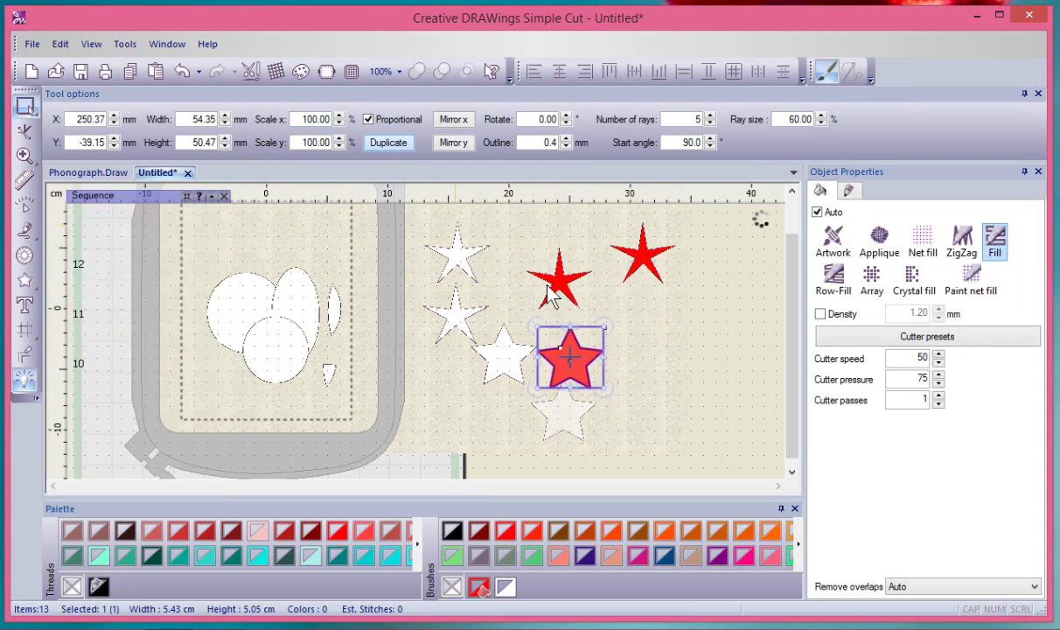
left_click_drag(603, 372, 683, 372)
Step: Reshape the original lower red star by pulling its inner node inward to a ray size of about 34.5%, and deselect it
left_click(584, 378)
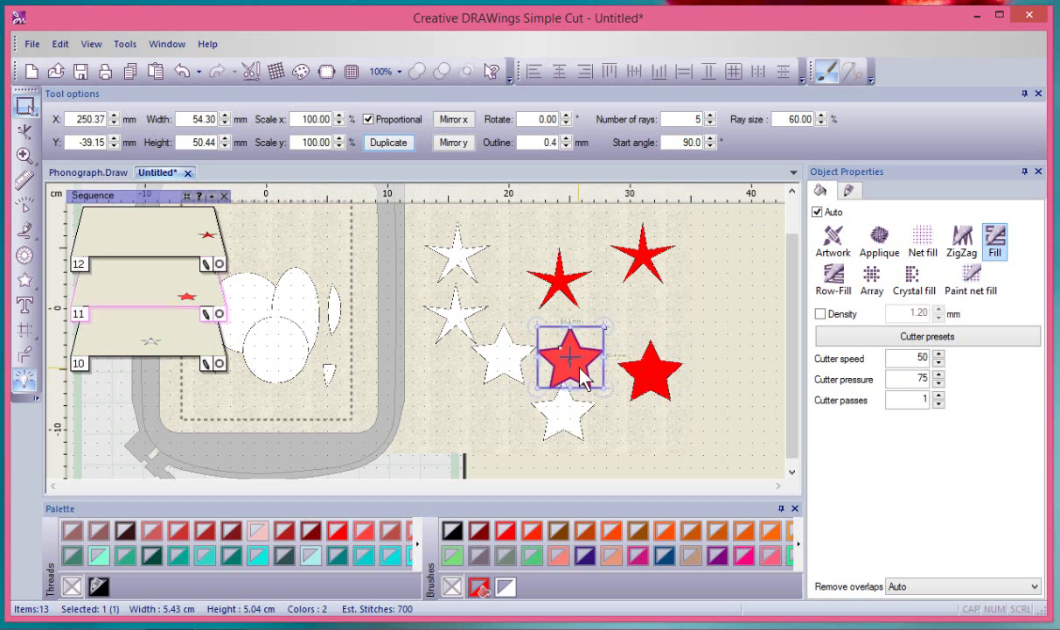
left_click(25, 131)
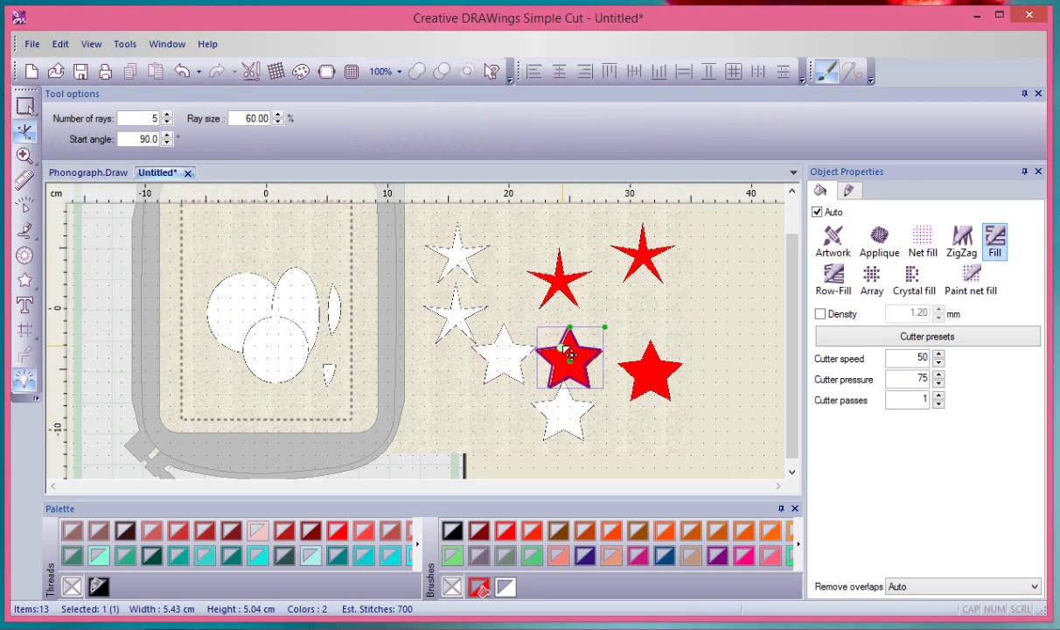
left_click_drag(573, 358, 575, 361)
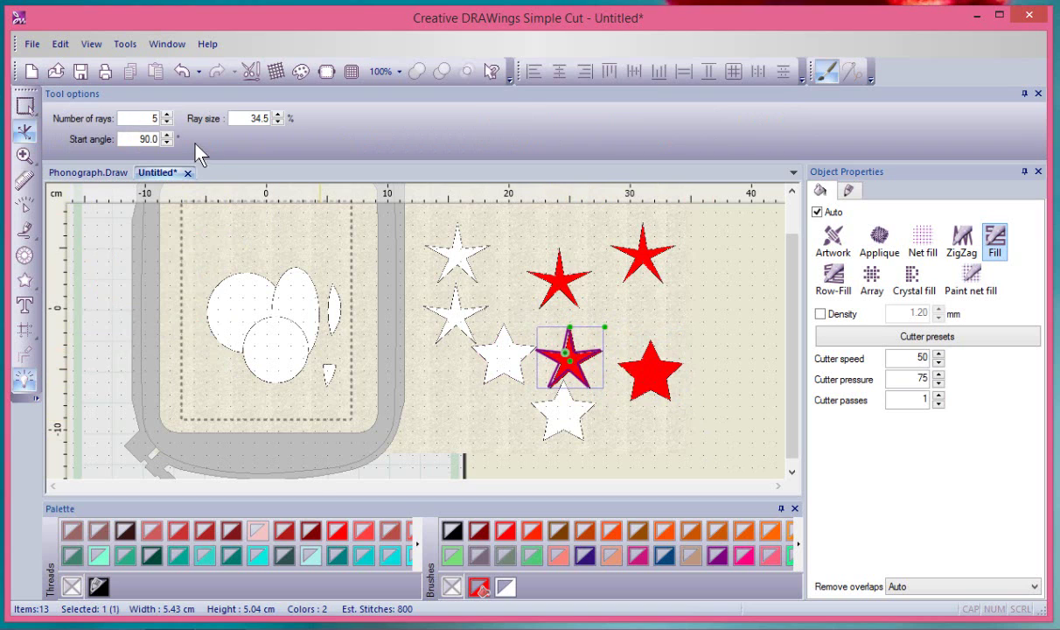
left_click(25, 105)
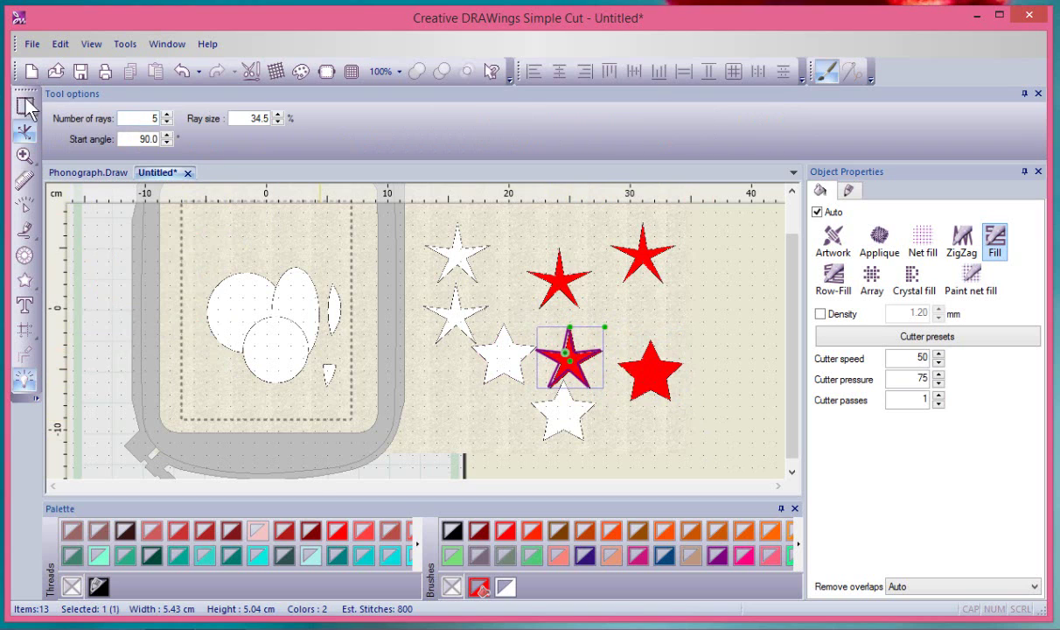
left_click(670, 438)
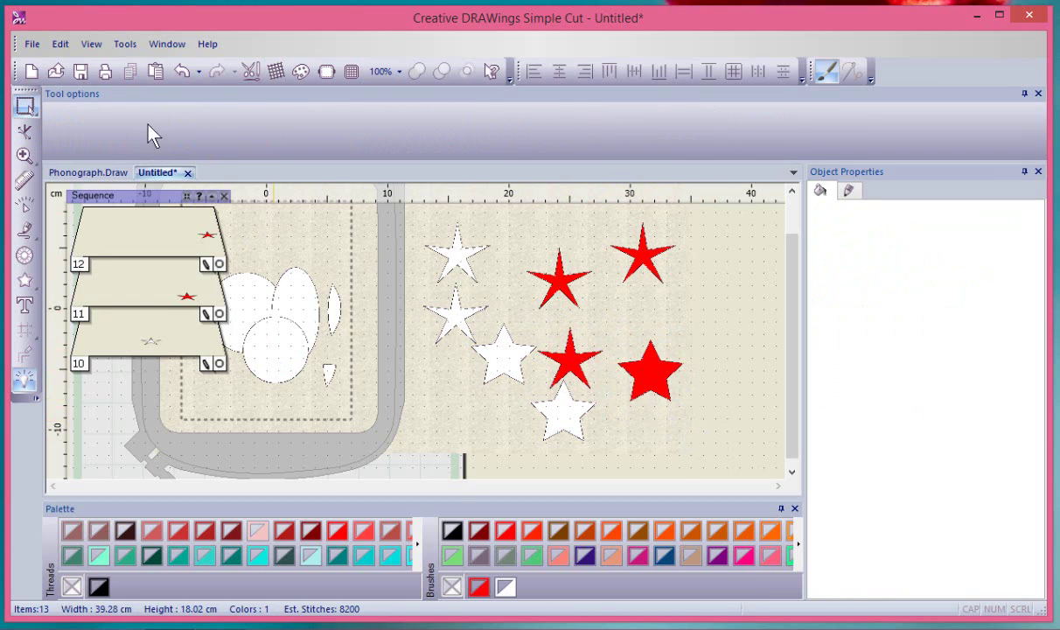
Step: Turn adding new objects as clones back on
left_click(59, 44)
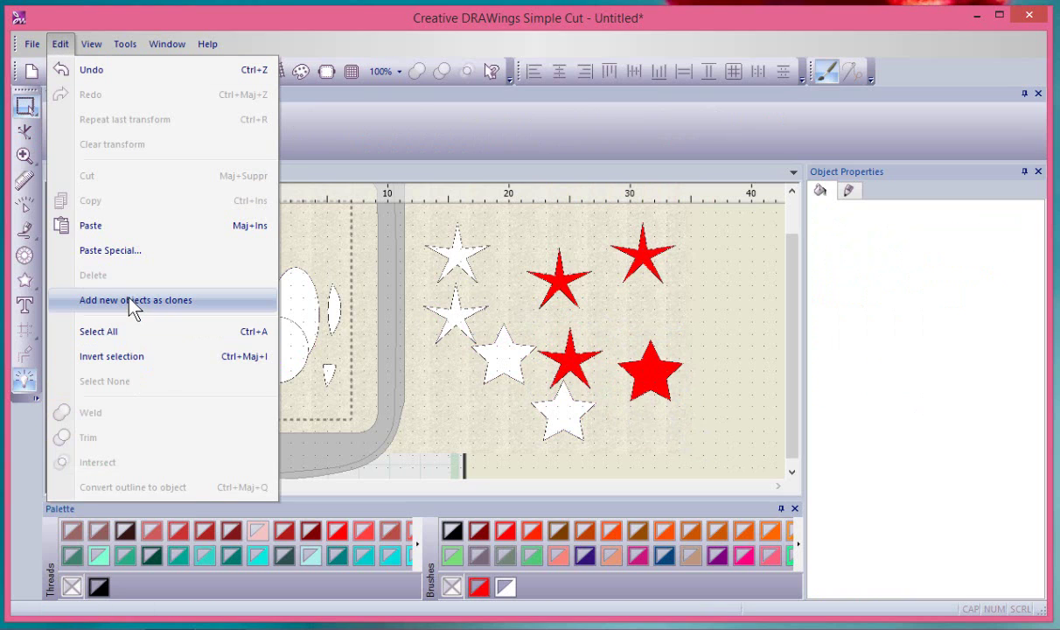
left_click(179, 306)
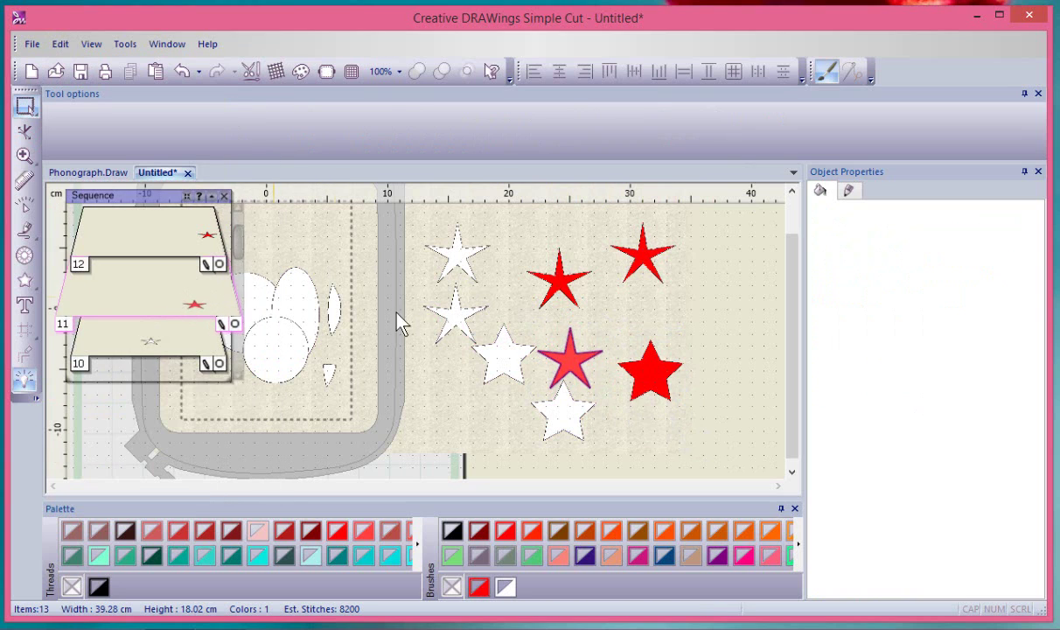